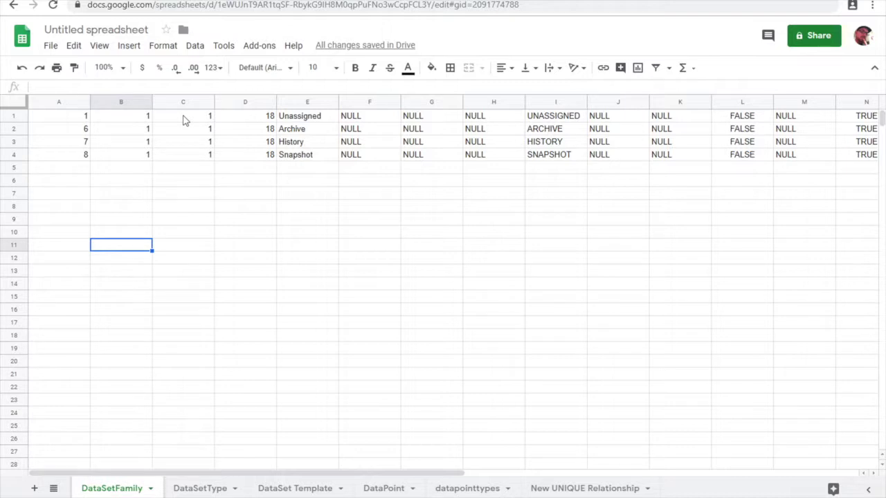
Review the DataSetFamily rows for Unassigned, Archive, History and Snapshot, checking their names, key names and IDs
left_click(76, 119)
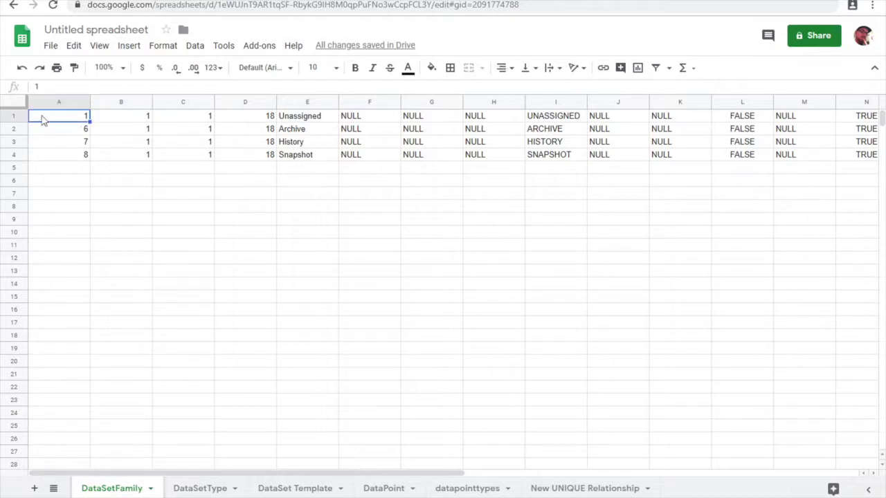
left_click(14, 115)
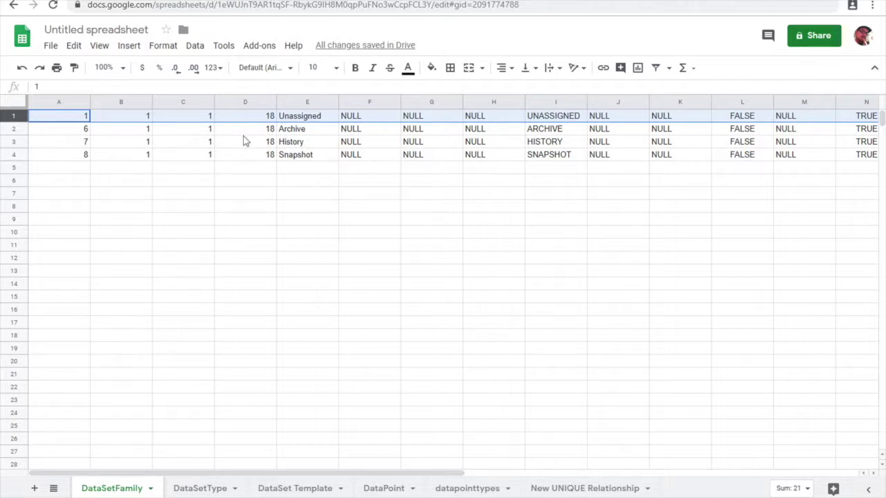
left_click_drag(296, 135, 302, 154)
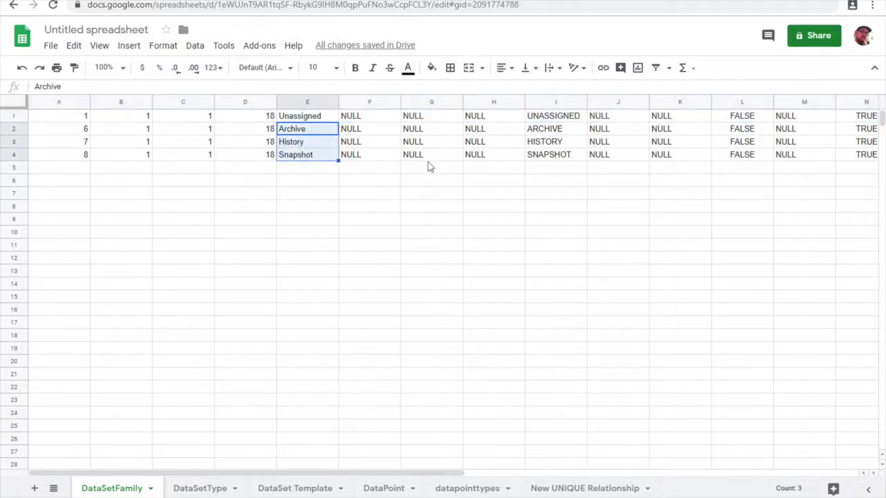
left_click_drag(562, 131, 563, 159)
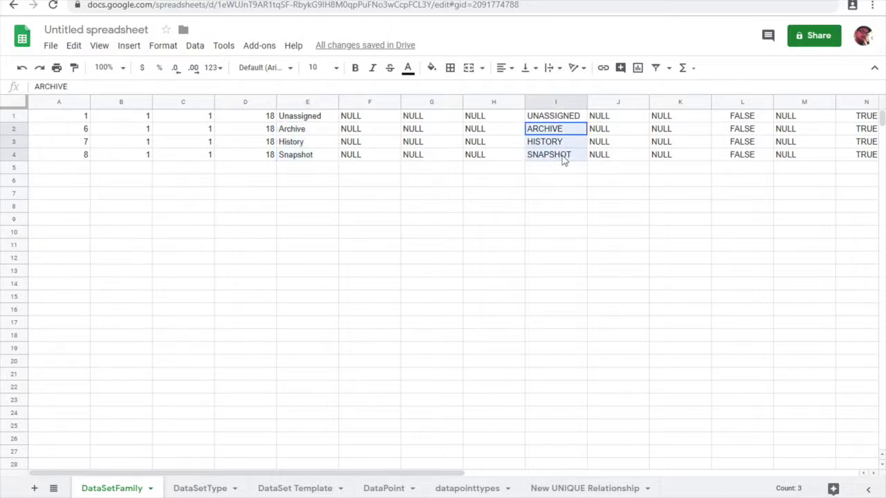
left_click(83, 131)
left_click_drag(83, 140, 88, 158)
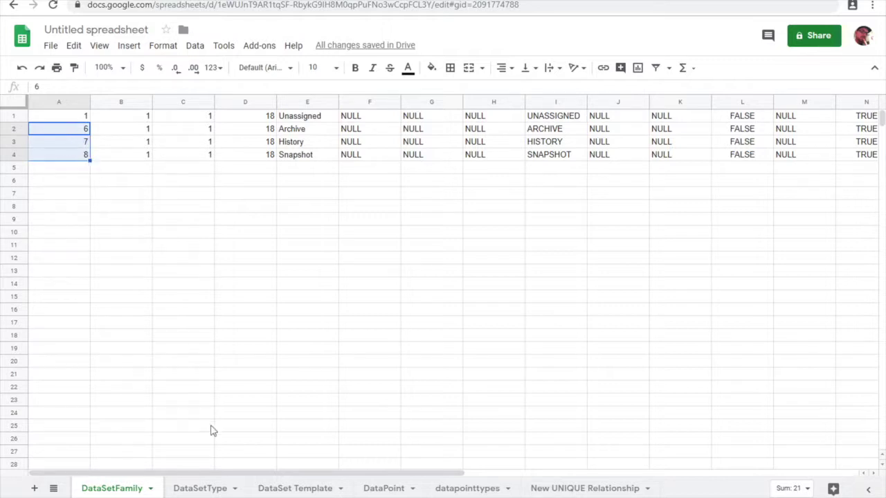
Compare the Base to Type rows for families 1 and 6 in DataSetType with the IDs in DataSetFamily
left_click(208, 490)
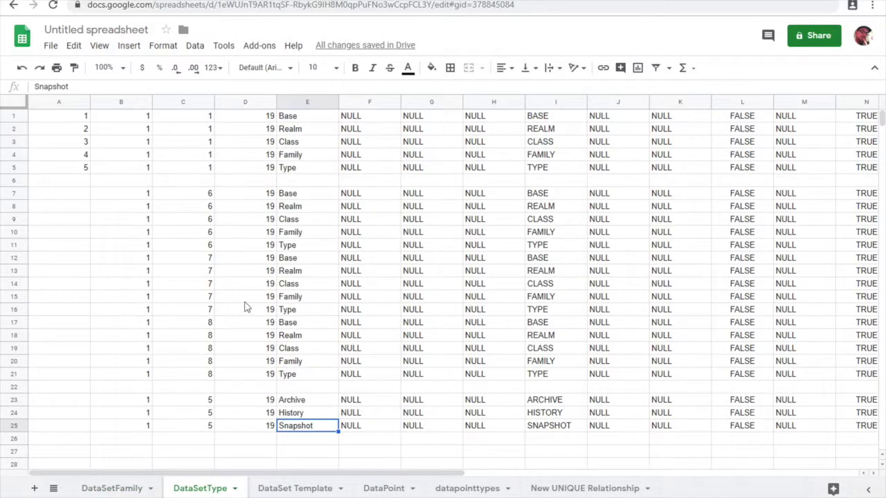
left_click_drag(73, 168, 333, 126)
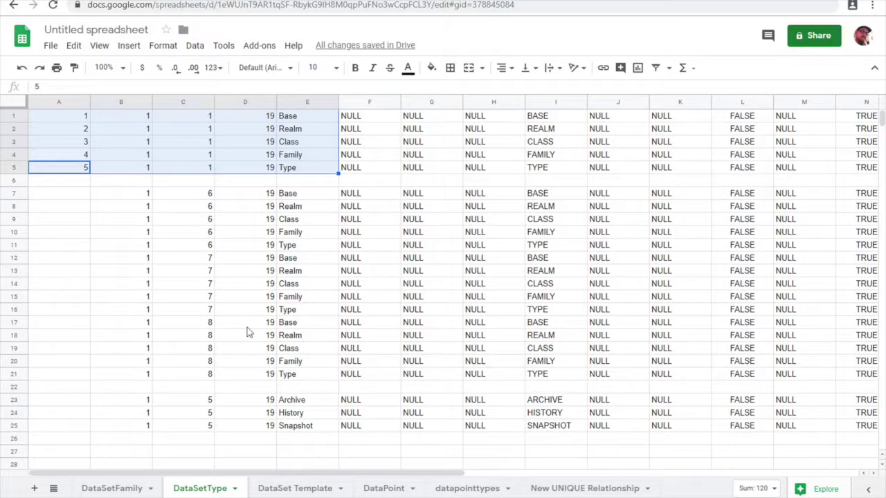
left_click_drag(207, 197, 302, 250)
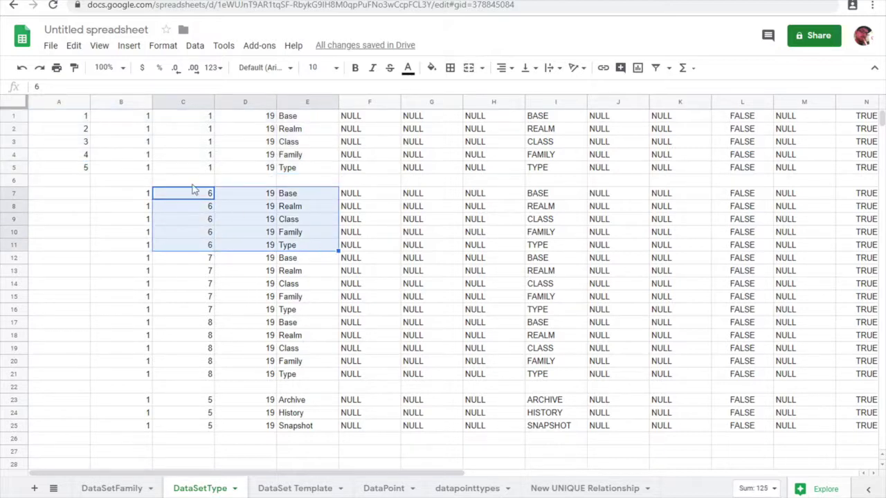
left_click(127, 489)
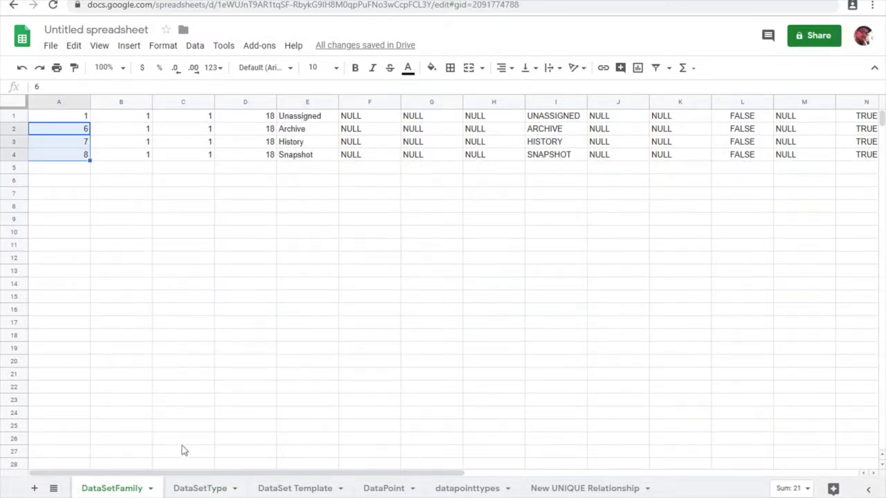
left_click(199, 488)
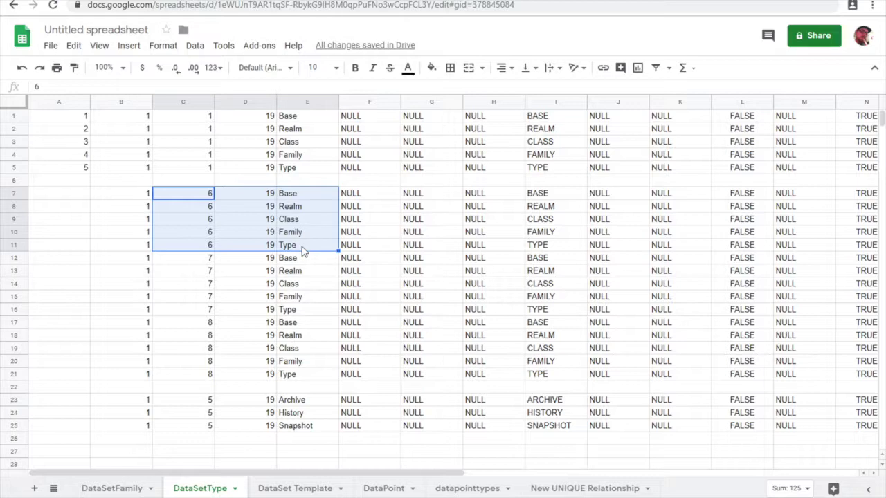
Examine the DataSetType rows for families 7 and 8 and the Archive, History and Snapshot types under family 5
left_click_drag(209, 259, 302, 317)
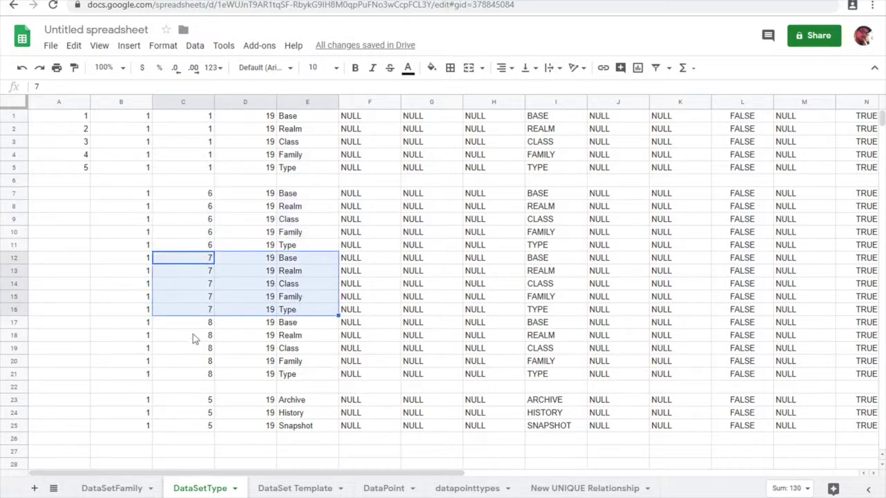
left_click_drag(207, 325, 307, 379)
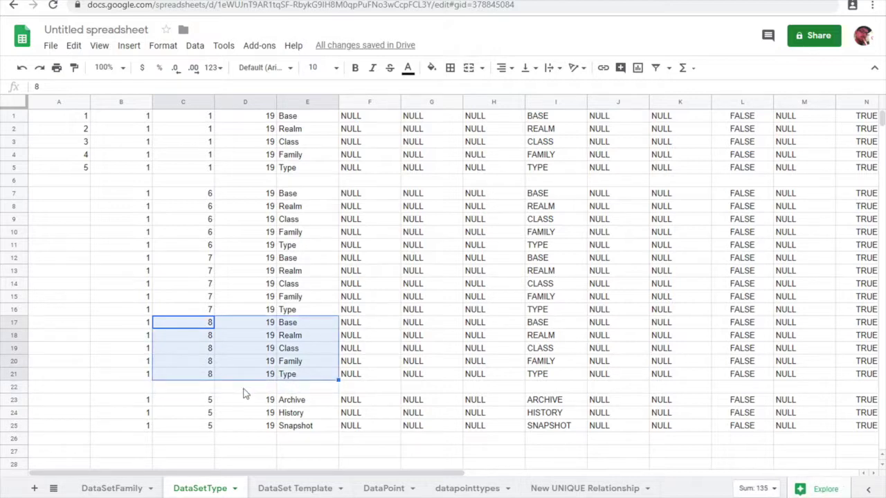
left_click_drag(196, 402, 315, 434)
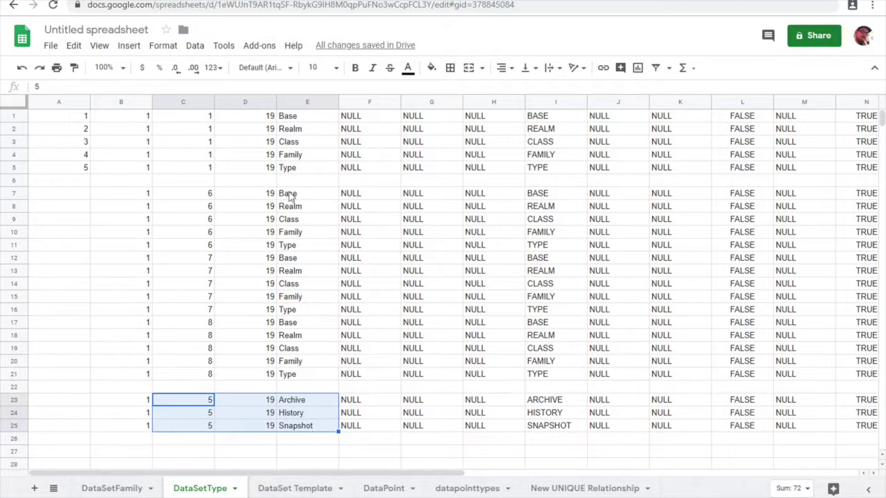
left_click_drag(290, 197, 245, 309)
left_click_drag(205, 341, 145, 379)
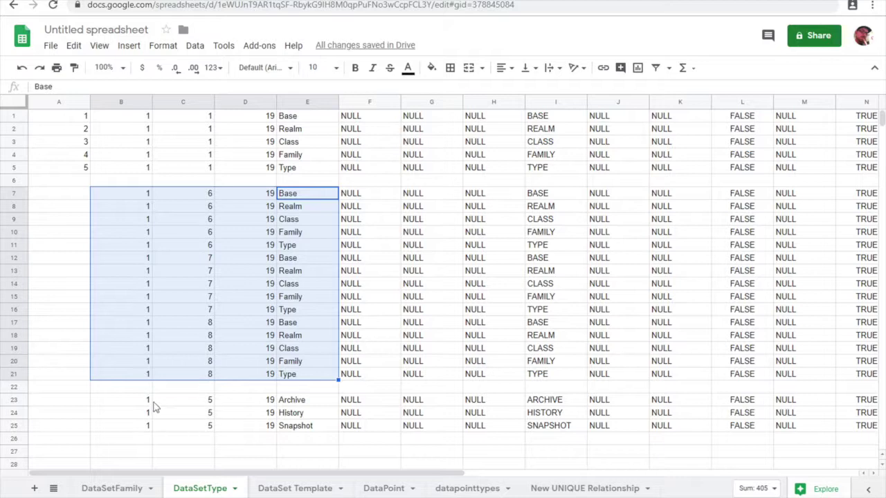
left_click_drag(143, 404, 301, 432)
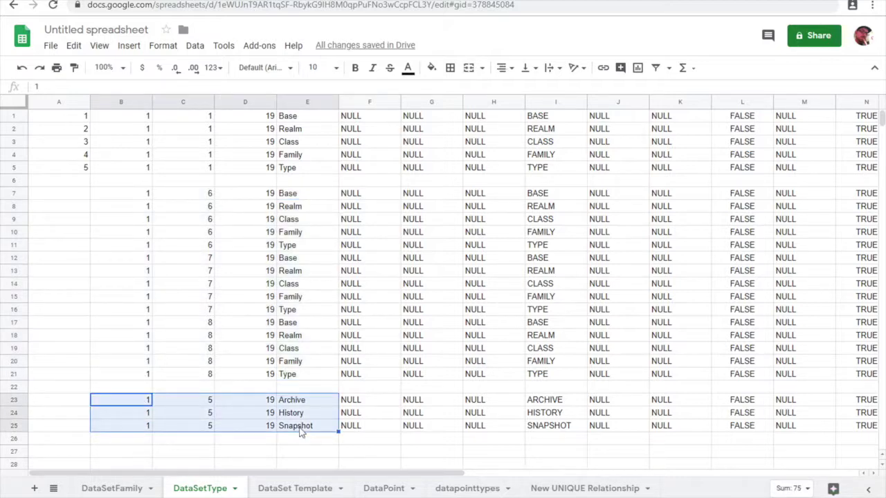
Examine the Archive, History and Snapshot entries in the DataSet Template sheet, checking their type IDs, table name patterns and template IDs
left_click(296, 488)
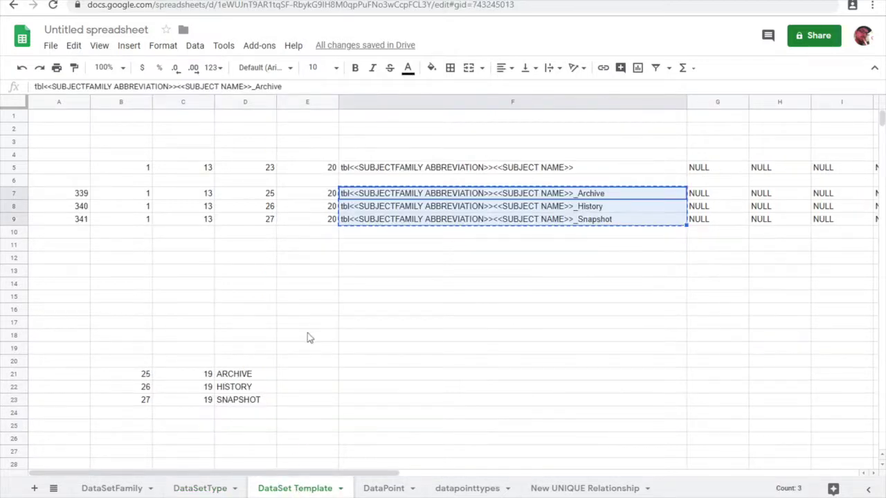
left_click_drag(141, 377, 138, 411)
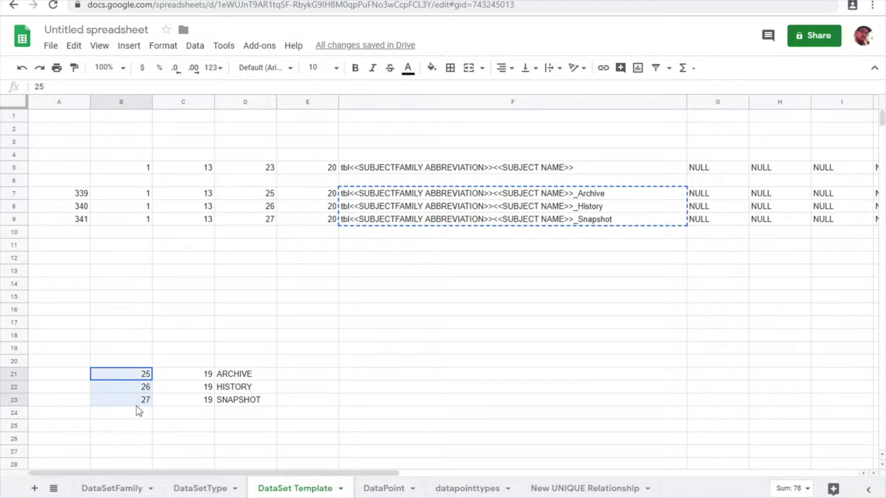
left_click(474, 195)
left_click(455, 172)
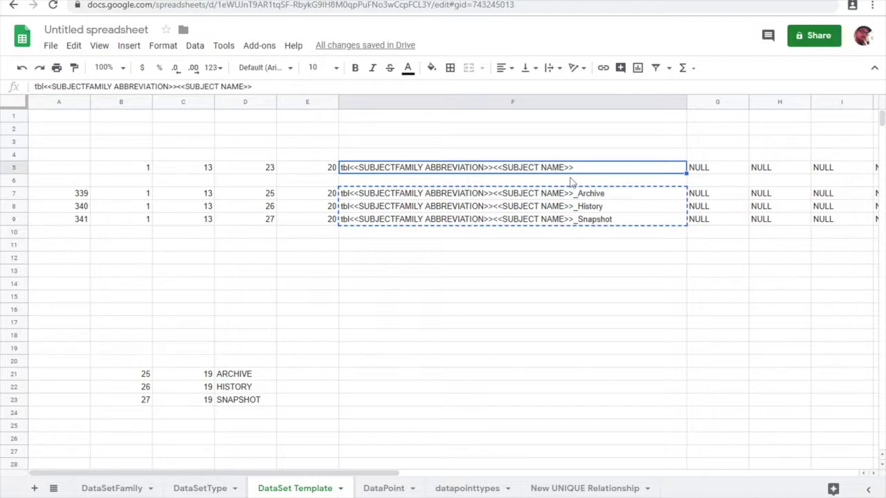
left_click(597, 197)
left_click(604, 220)
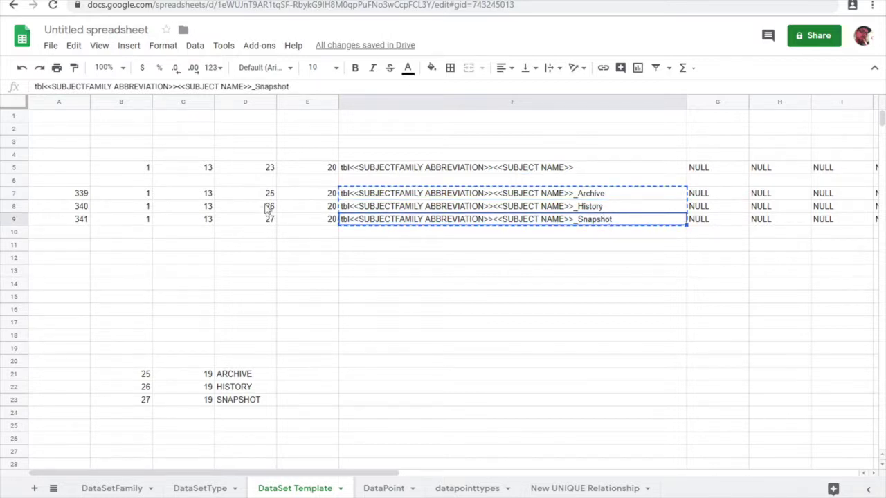
left_click_drag(270, 195, 268, 223)
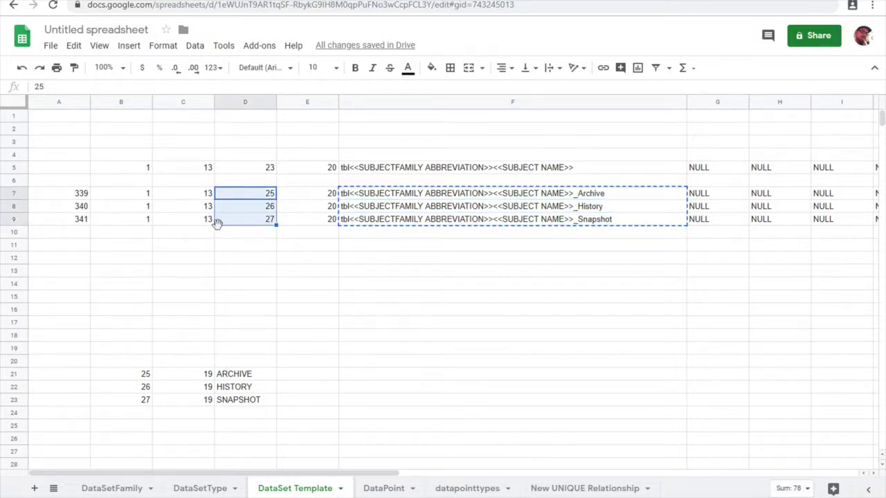
left_click(79, 195)
left_click_drag(78, 200, 78, 224)
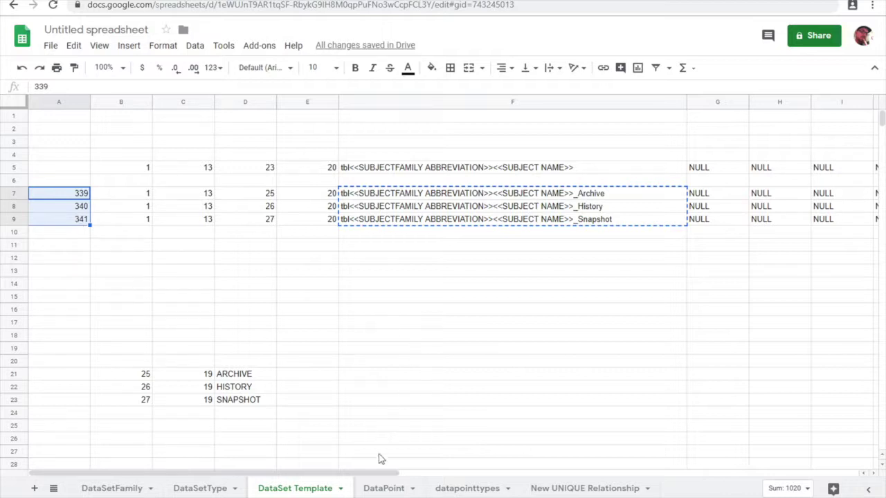
Look through the list of data point type IDs and key names in the datapointtypes sheet
left_click(384, 488)
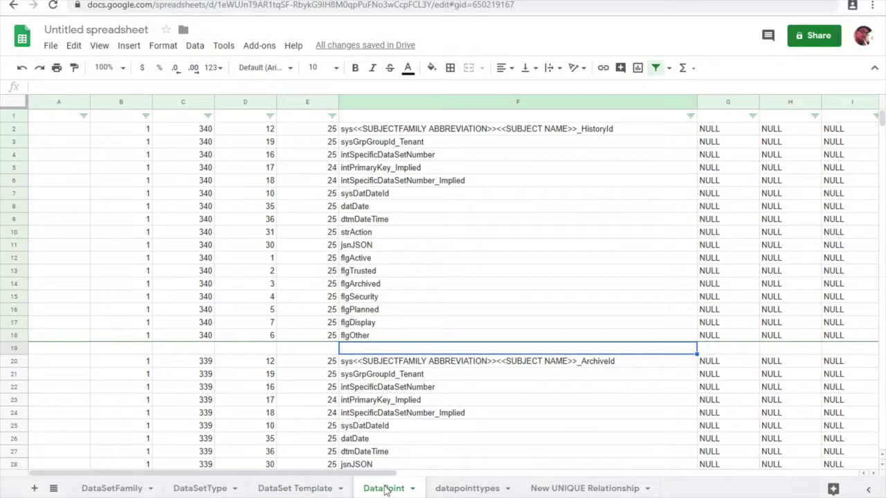
left_click(468, 489)
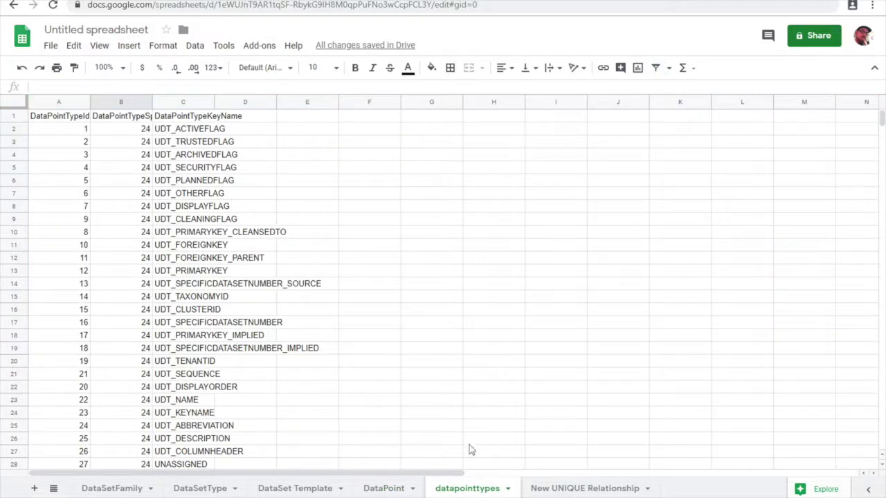
scroll(157, 178, "down", 5)
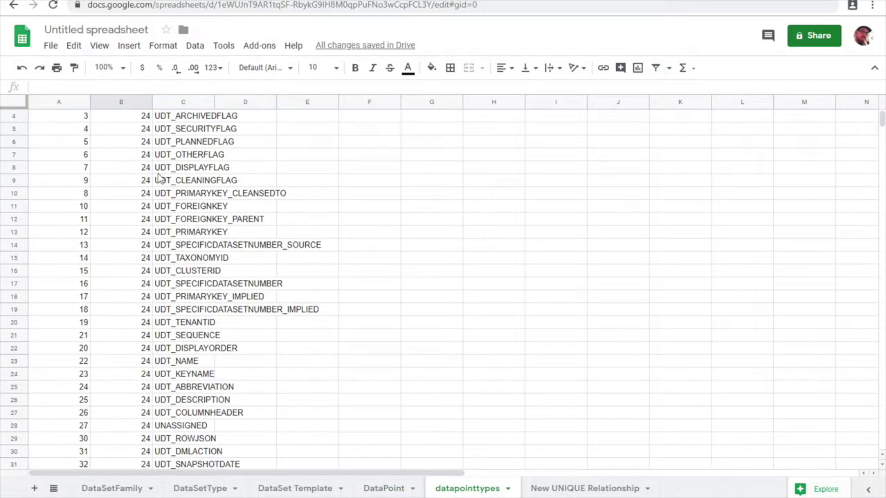
scroll(158, 179, "up", 4)
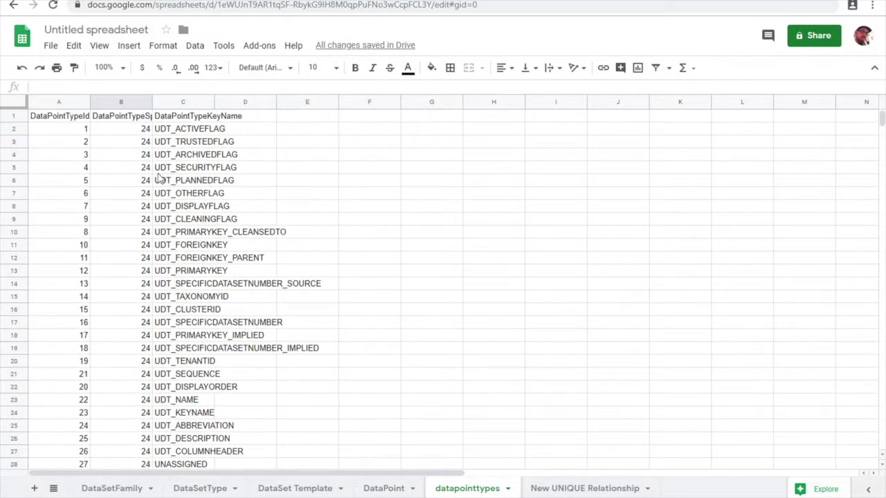
Examine the History, Archive and Snapshot column blocks in the DataPoint sheet and the blank rows separating them
left_click(383, 488)
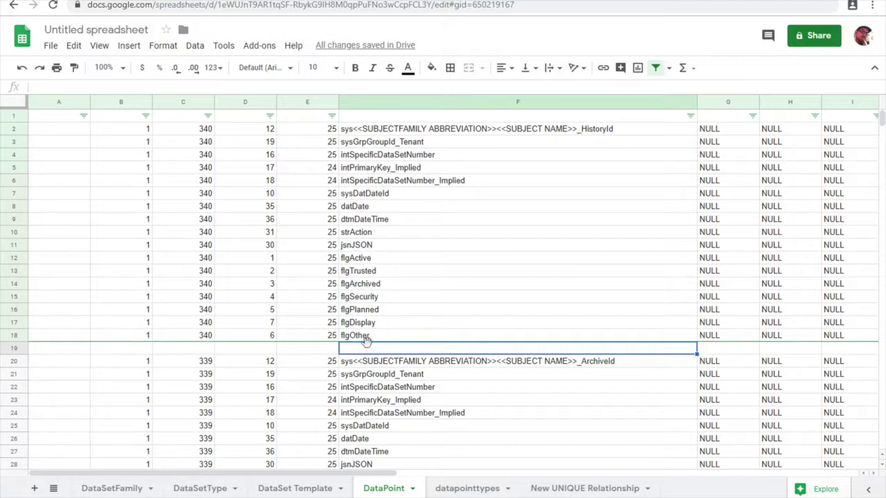
left_click(385, 209)
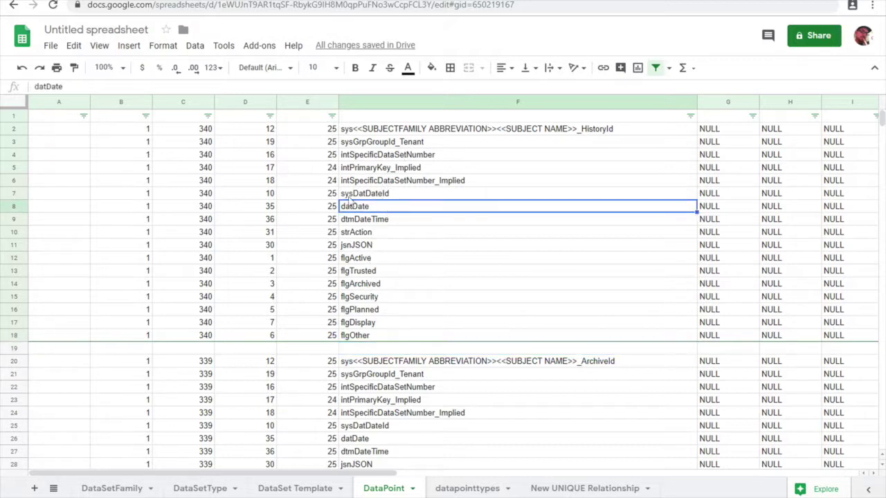
left_click(42, 133)
left_click(20, 116)
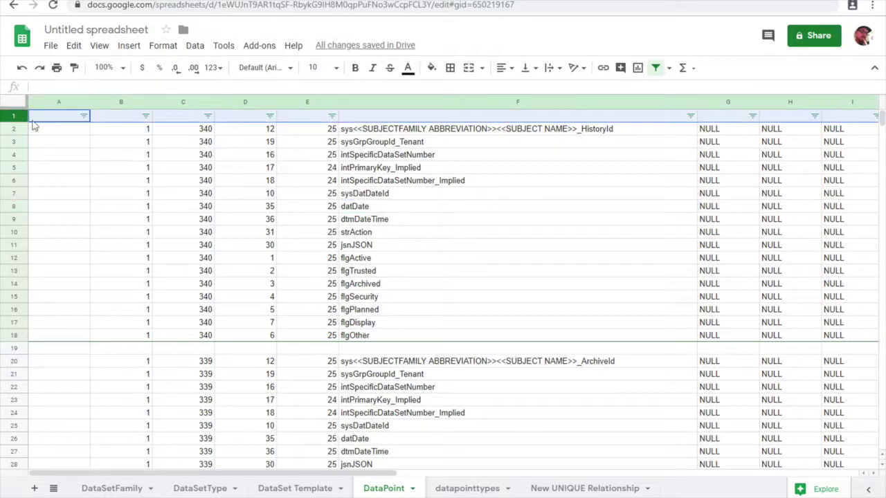
left_click(15, 348)
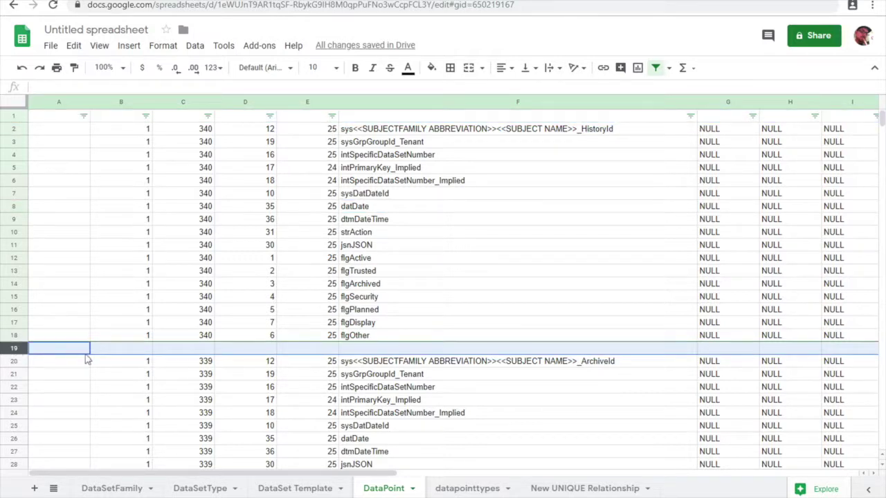
scroll(87, 358, "down", 5)
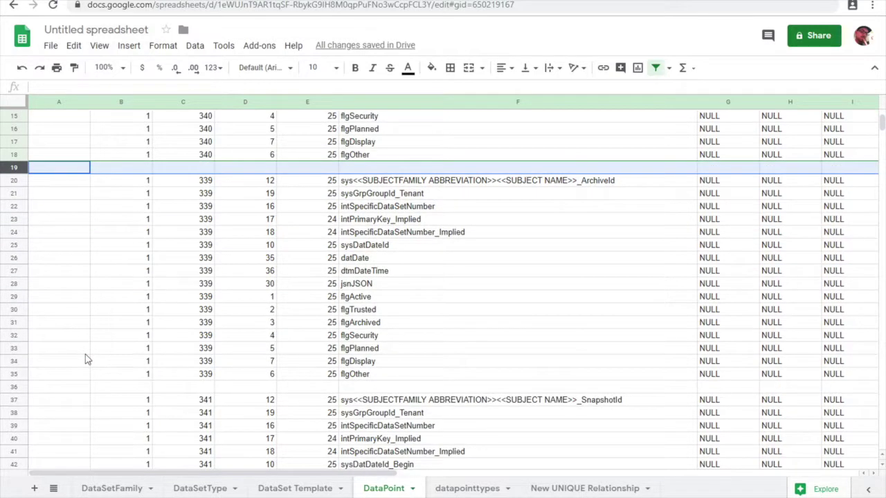
scroll(411, 356, "down", 2)
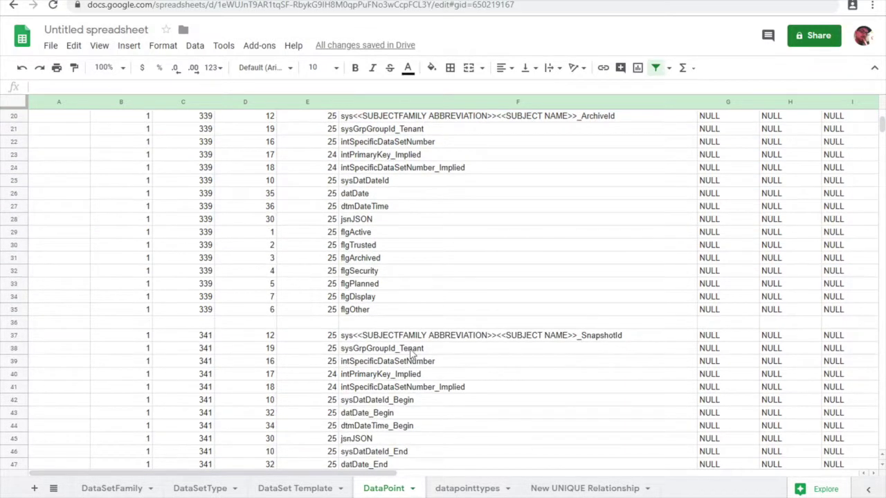
scroll(411, 356, "up", 5)
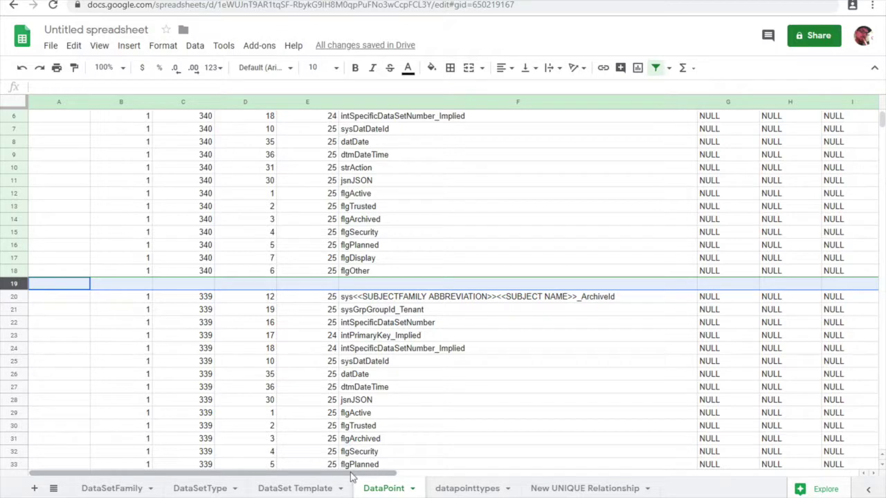
Check the sequence numbers in column K of the DataPoint sheet, then return to the first columns
left_click_drag(375, 475, 477, 479)
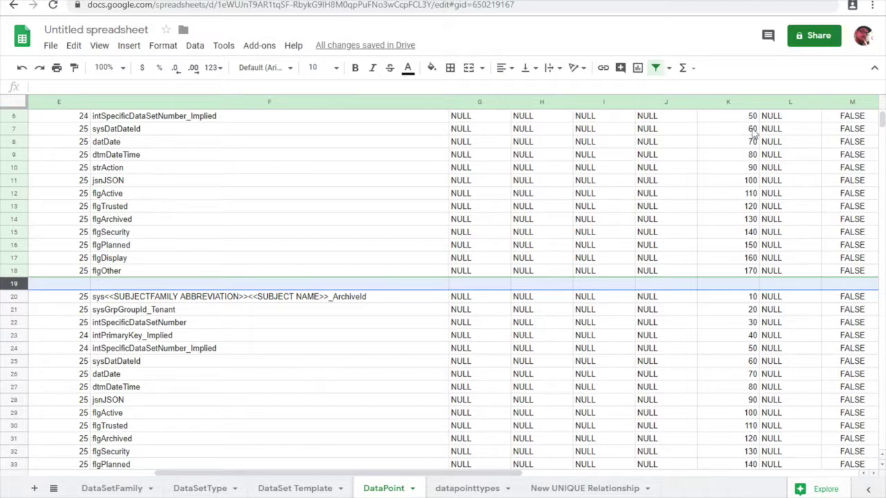
scroll(727, 240, "up", 2)
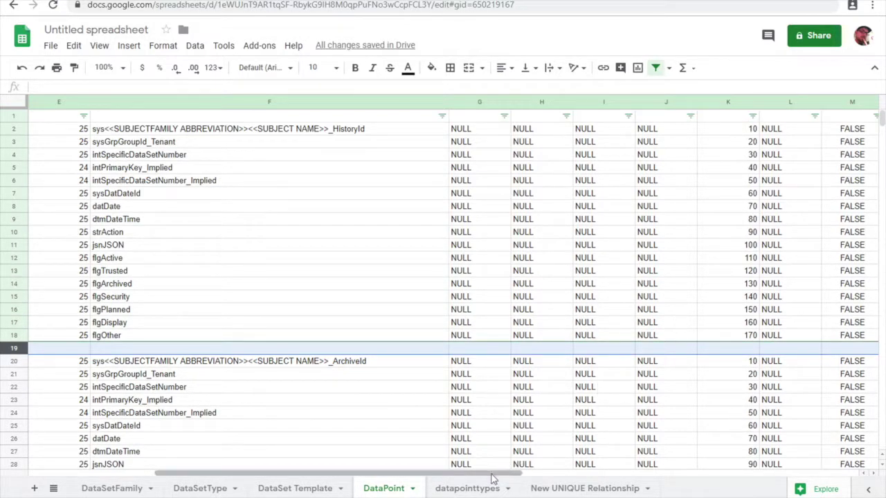
left_click_drag(497, 475, 391, 468)
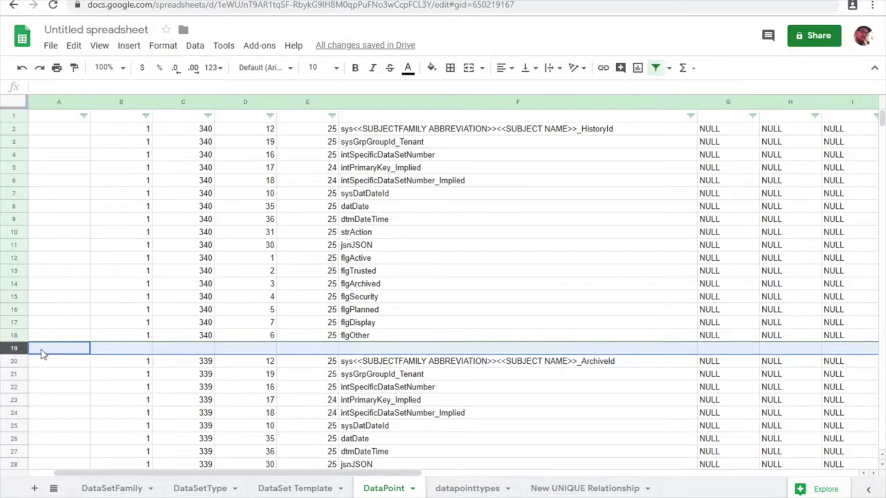
Move the DataPoint sheet's filter to the Archive block starting at row 19 and sort that block by column K, A to Z
left_click(655, 67)
left_click(655, 67)
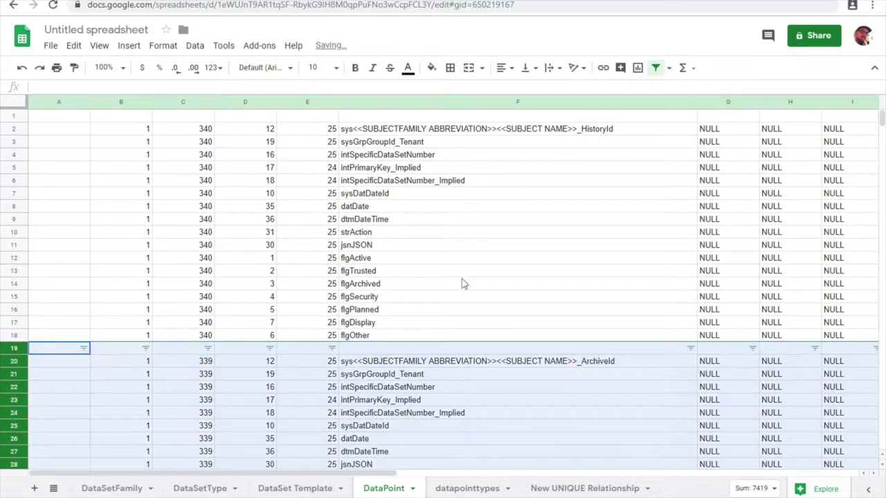
scroll(446, 383, "down", 1)
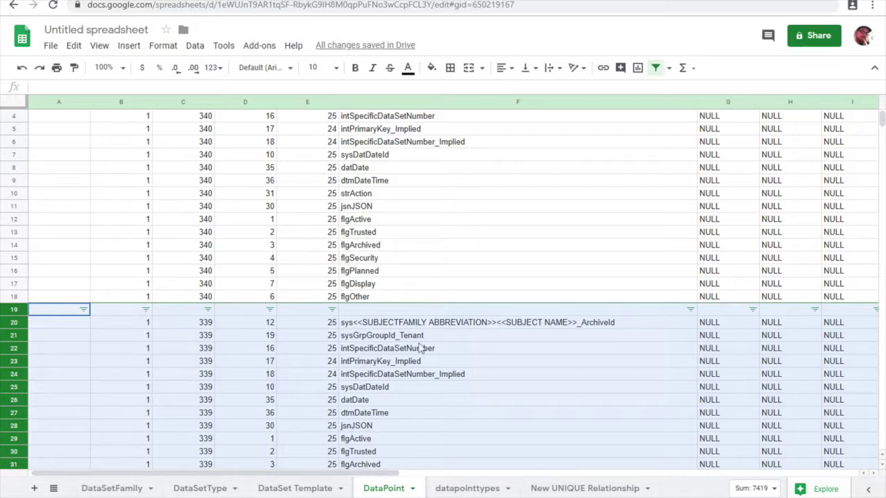
scroll(418, 346, "down", 3)
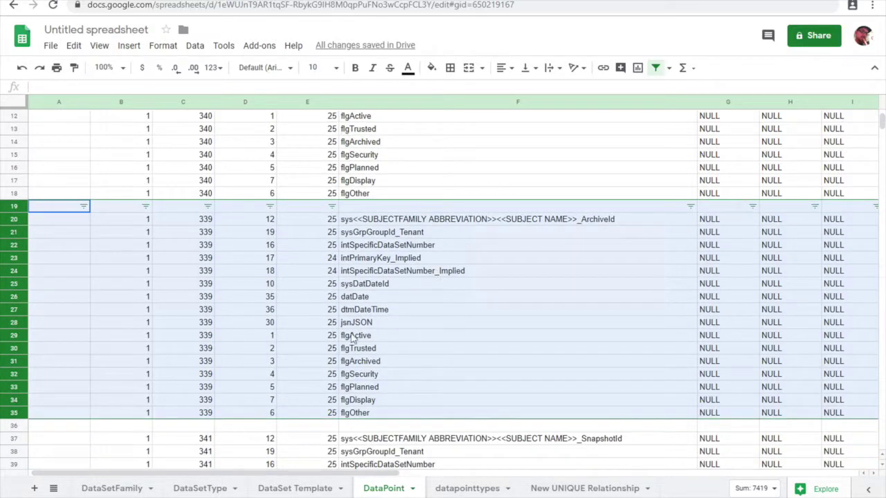
left_click_drag(364, 476, 408, 484)
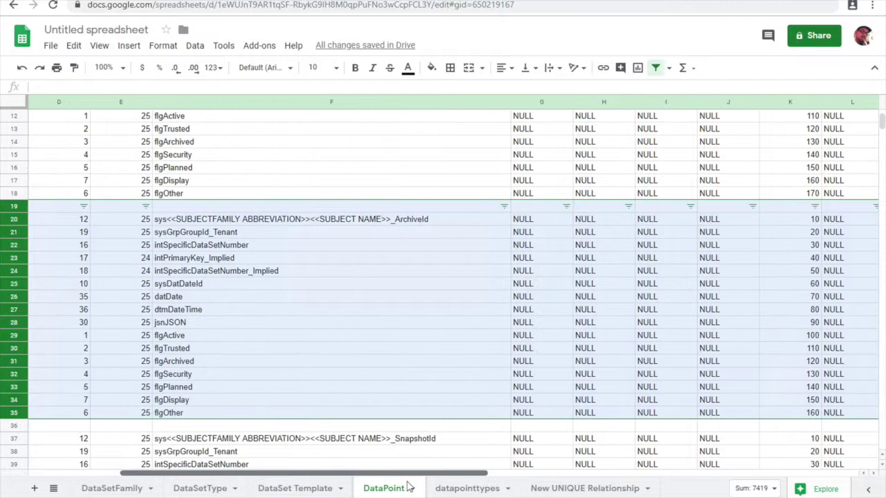
left_click(814, 207)
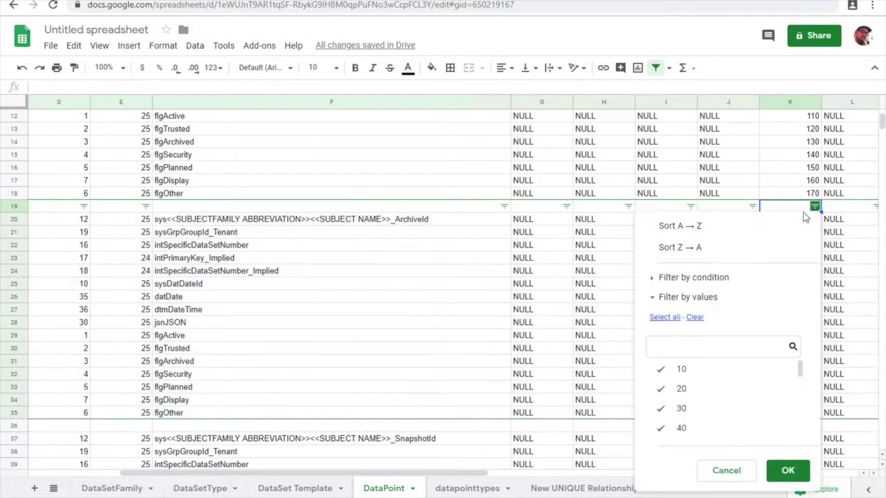
left_click(718, 231)
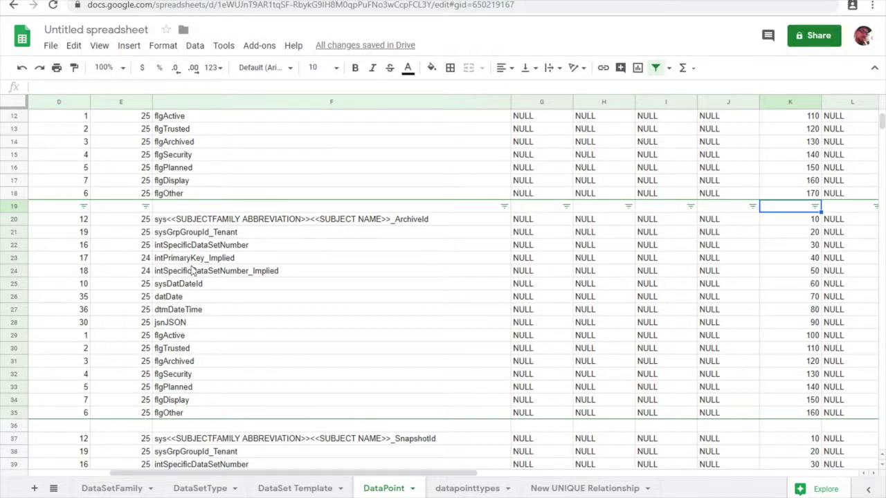
Examine the History block's data point names in column F, covering the ID, tenant, implied key, date, strAction, jsnJSON and flag columns
scroll(191, 269, "up", 3)
scroll(192, 270, "up", 1)
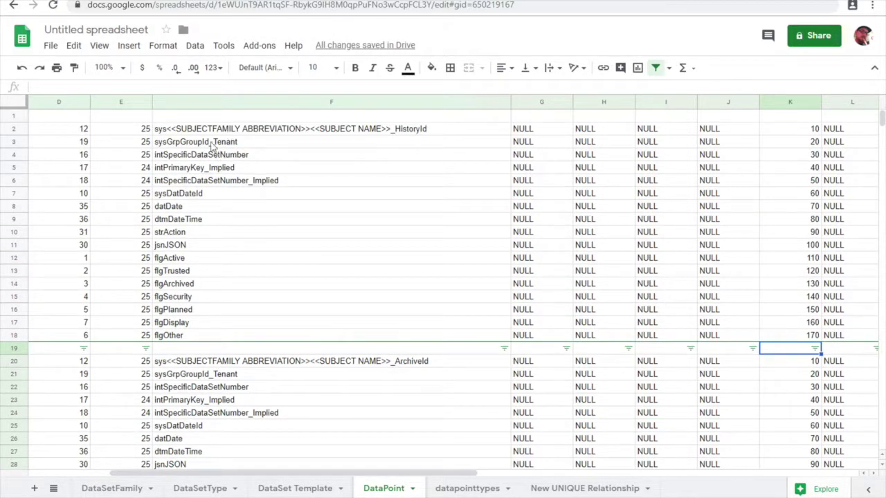
left_click_drag(212, 143, 219, 165)
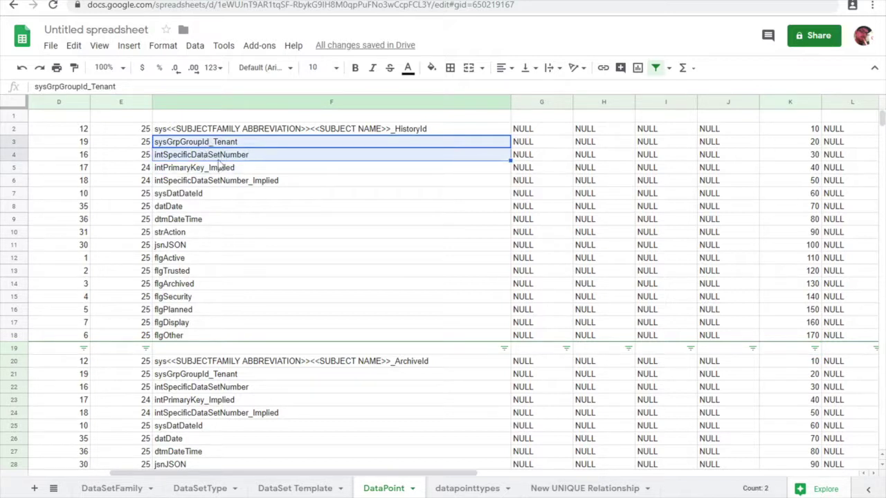
left_click(251, 131)
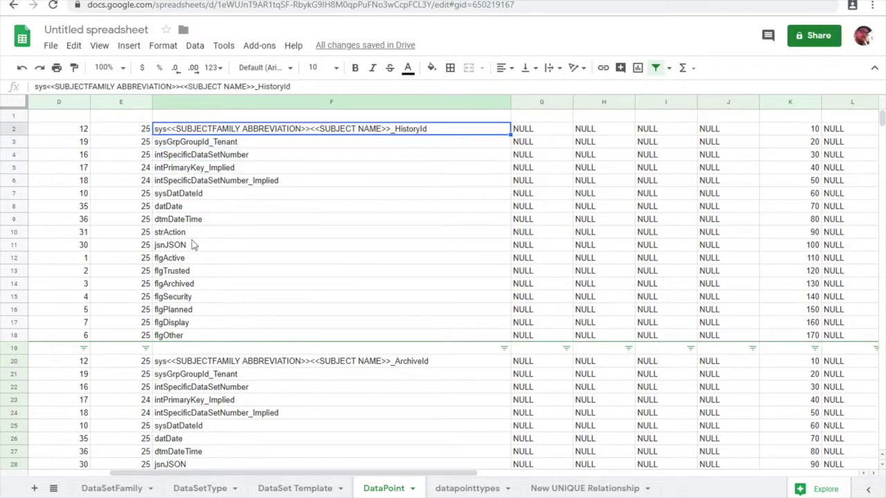
left_click_drag(178, 258, 176, 337)
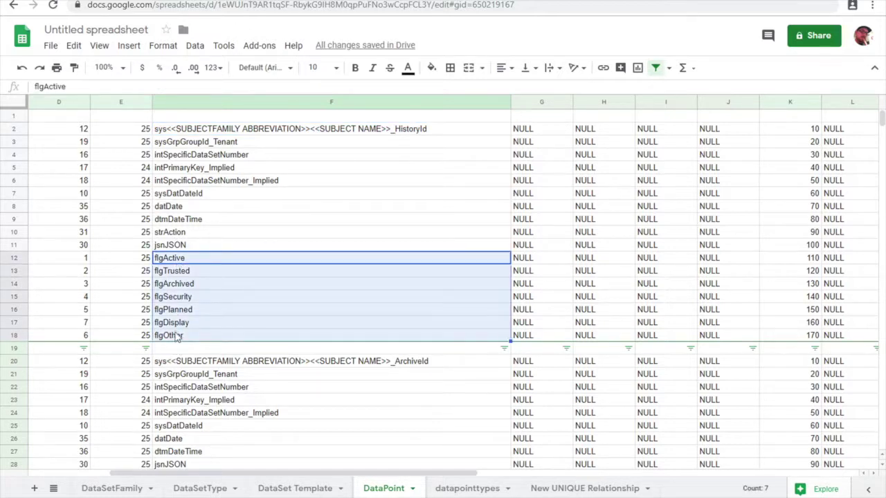
left_click_drag(225, 171, 227, 188)
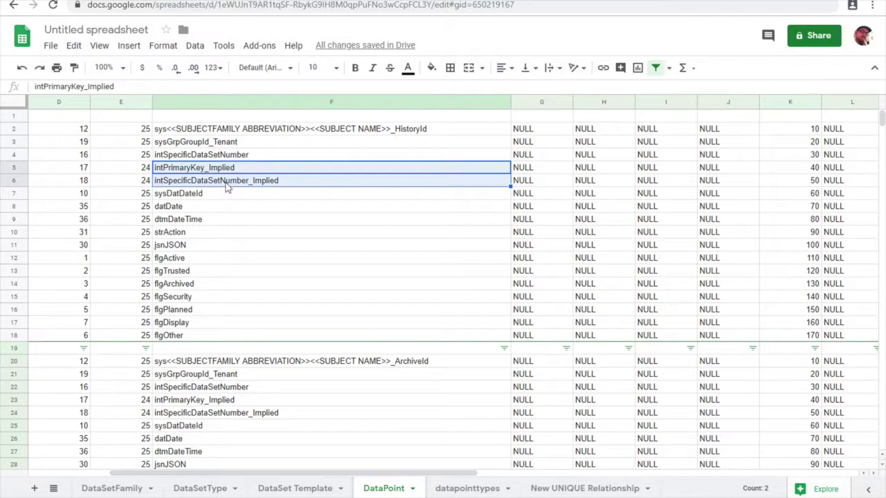
left_click_drag(209, 194, 206, 224)
left_click(195, 236)
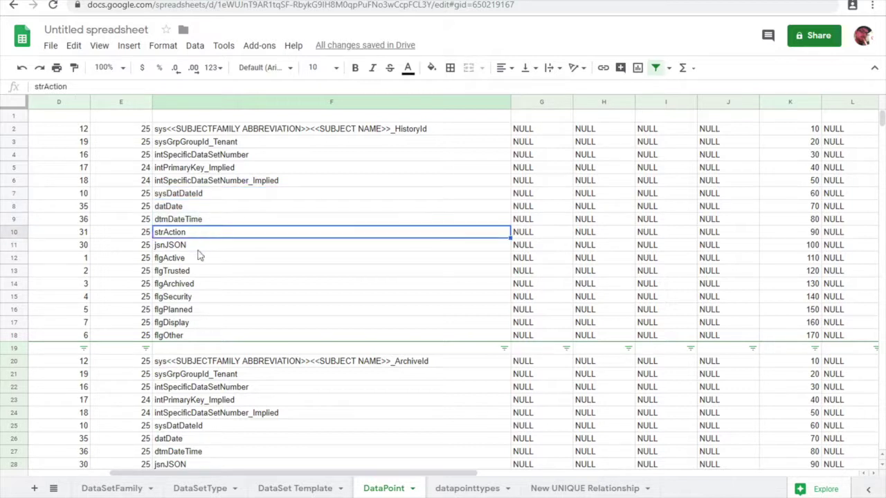
left_click(195, 249)
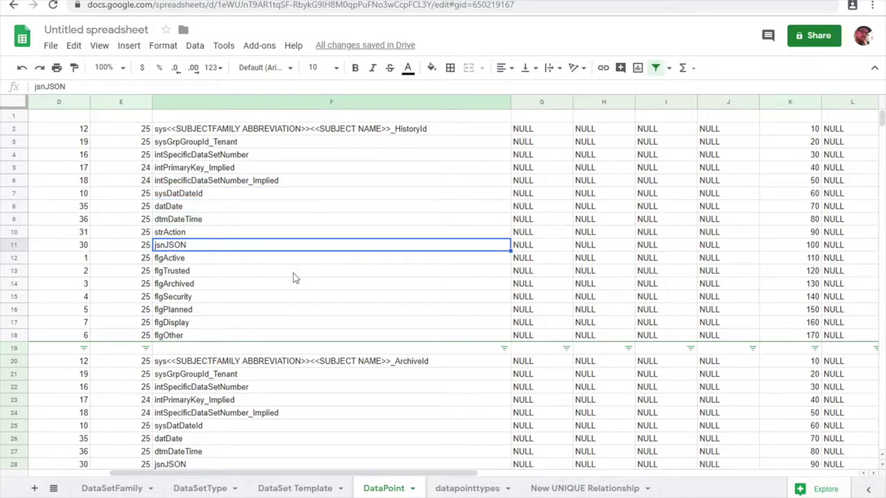
Examine the Archive block's data point names in rows 20 to 35, including its key, implied, date, jsnJSON and flag columns
scroll(292, 277, "down", 2)
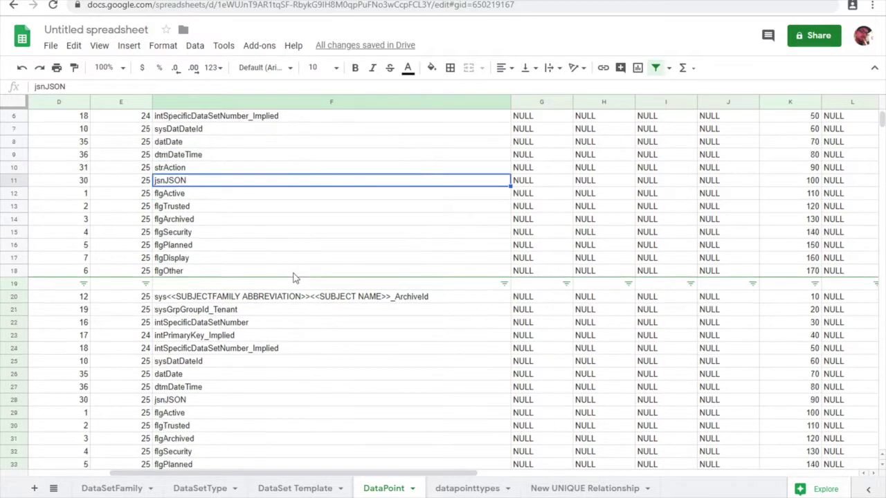
scroll(293, 278, "down", 1)
left_click_drag(259, 274, 260, 304)
scroll(259, 302, "down", 2)
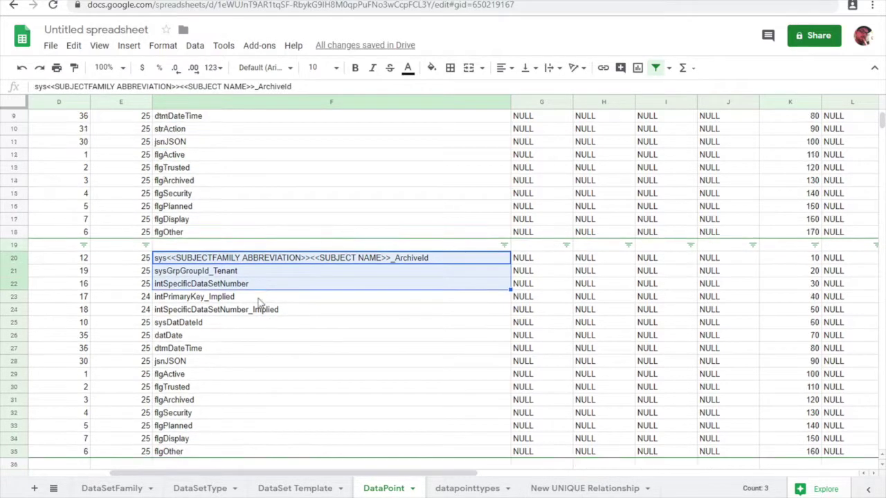
left_click_drag(204, 414, 213, 344)
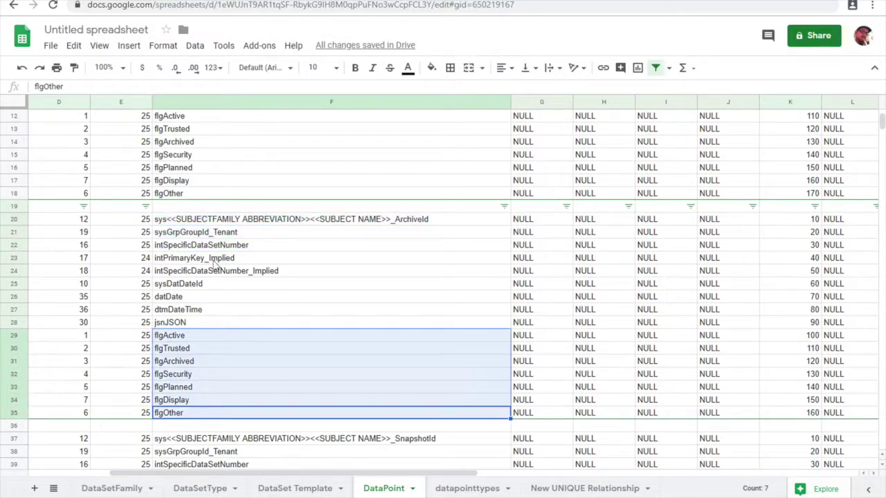
left_click(223, 261)
left_click_drag(223, 262, 229, 275)
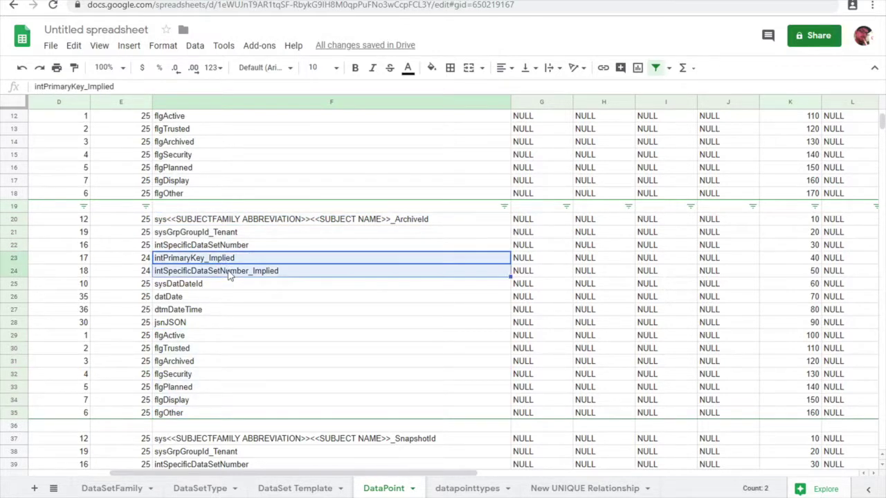
left_click_drag(214, 313, 202, 292)
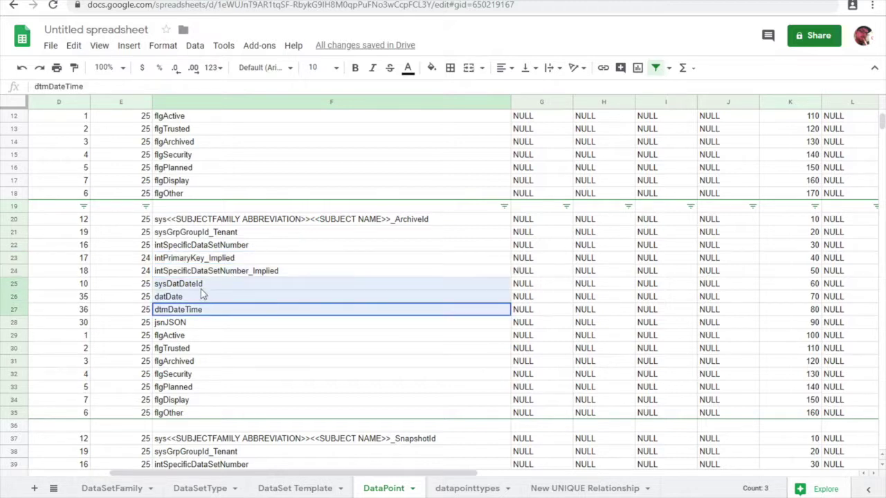
left_click(238, 325)
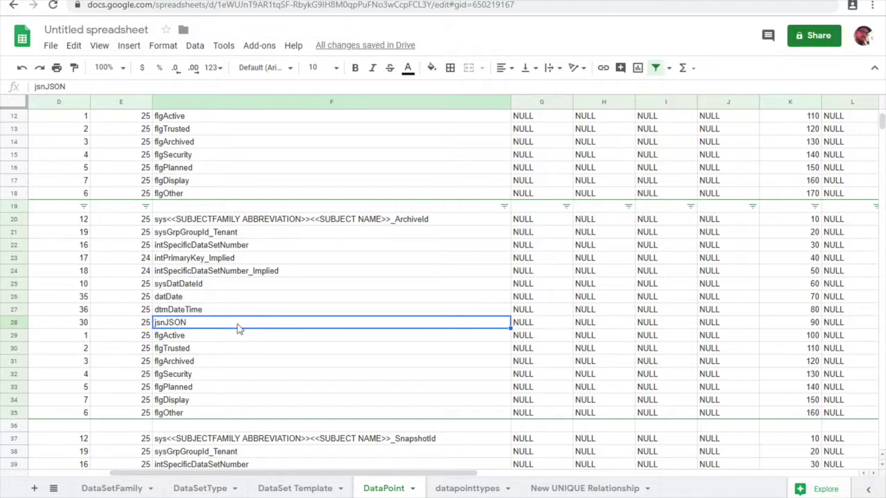
Examine the Snapshot block's data point names in rows 37 to 55, including the flags, jsnJSON and the Begin and End date columns
scroll(238, 327, "down", 5)
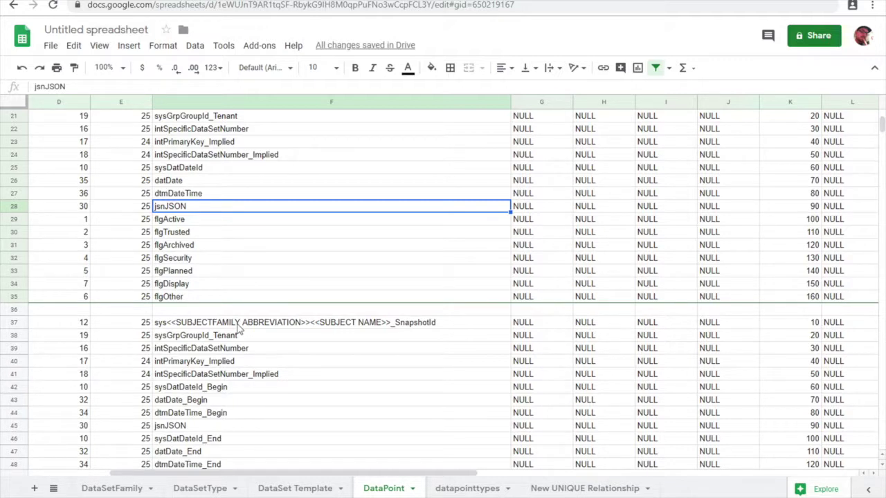
scroll(237, 327, "down", 3)
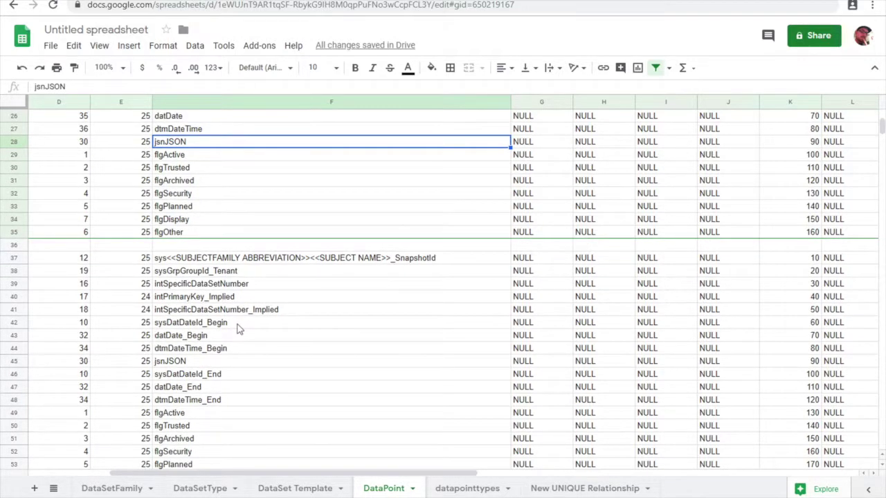
scroll(238, 327, "down", 1)
left_click(240, 234)
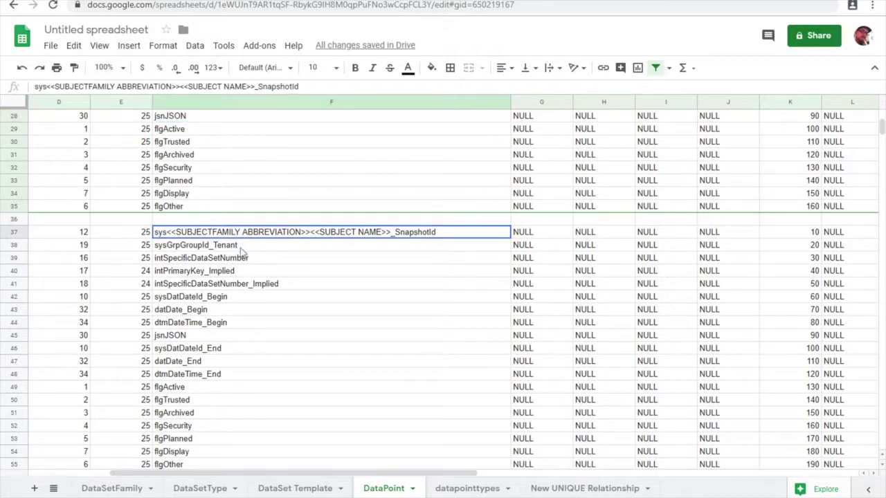
left_click_drag(241, 253, 243, 258)
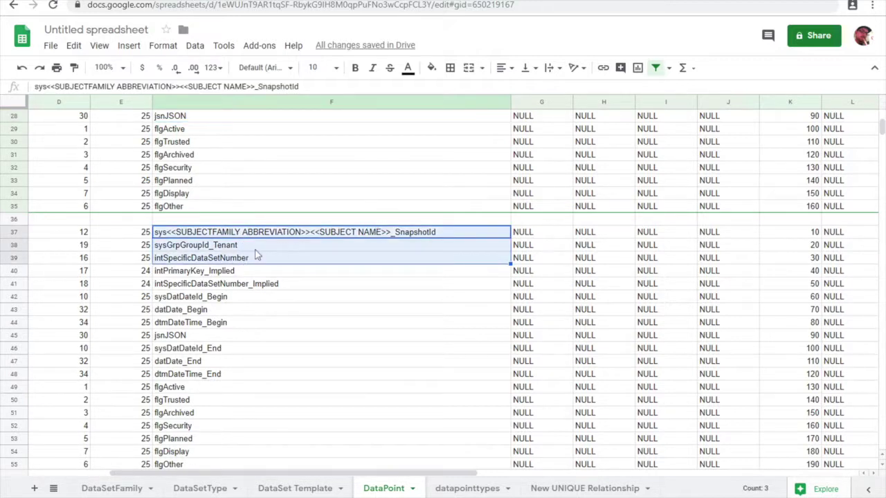
scroll(220, 378, "down", 1)
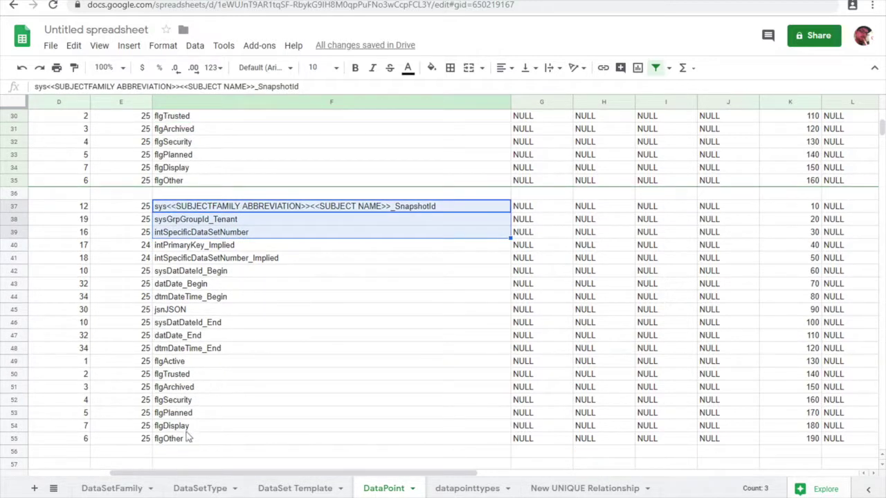
left_click_drag(186, 436, 194, 365)
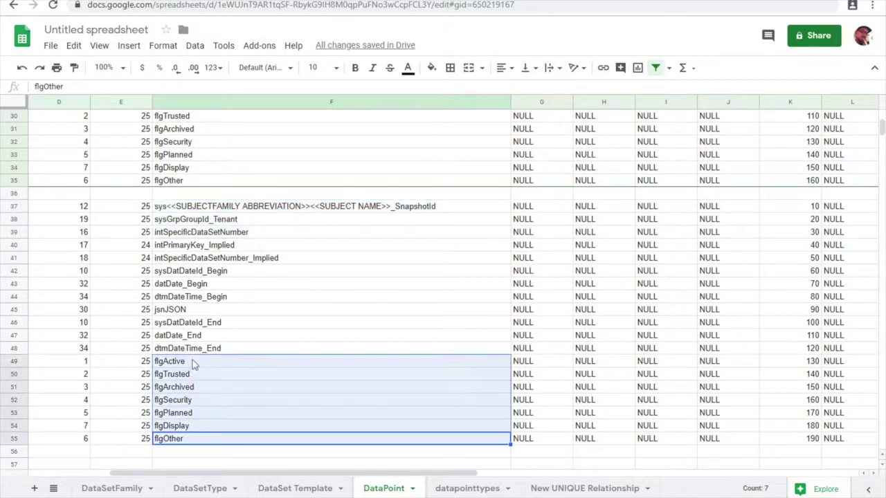
left_click_drag(244, 250, 239, 302)
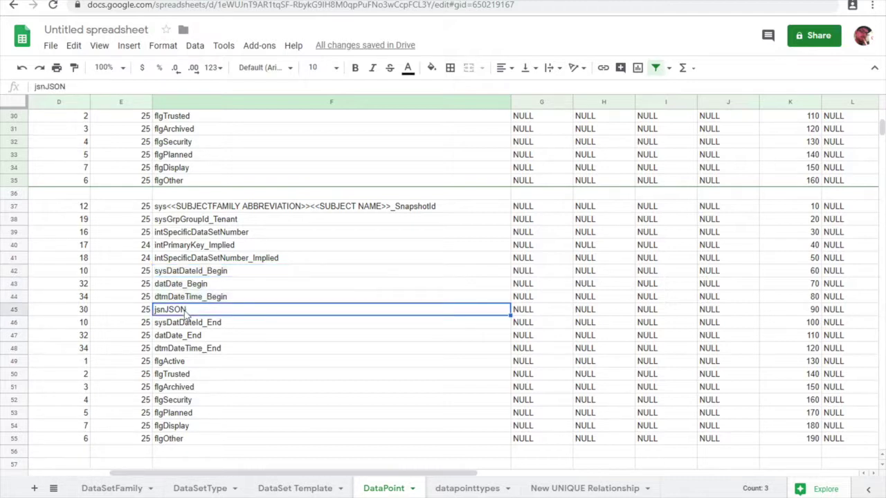
left_click(187, 310)
left_click_drag(233, 327, 232, 350)
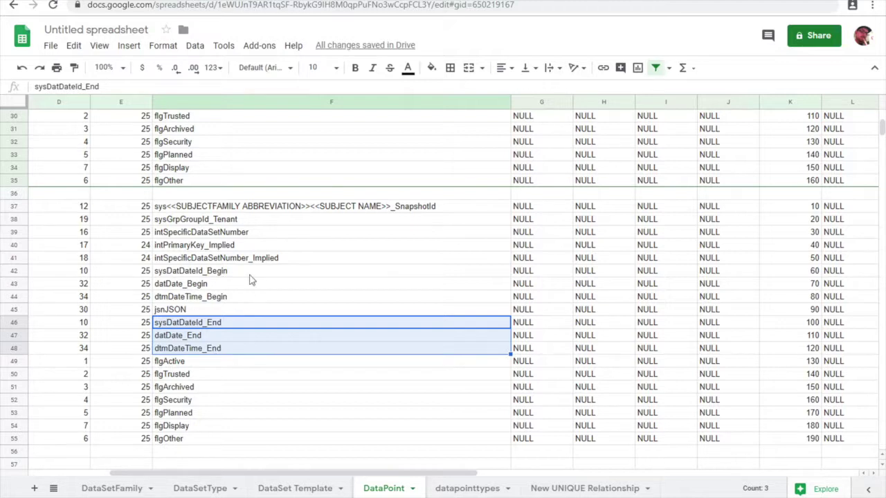
left_click(187, 310)
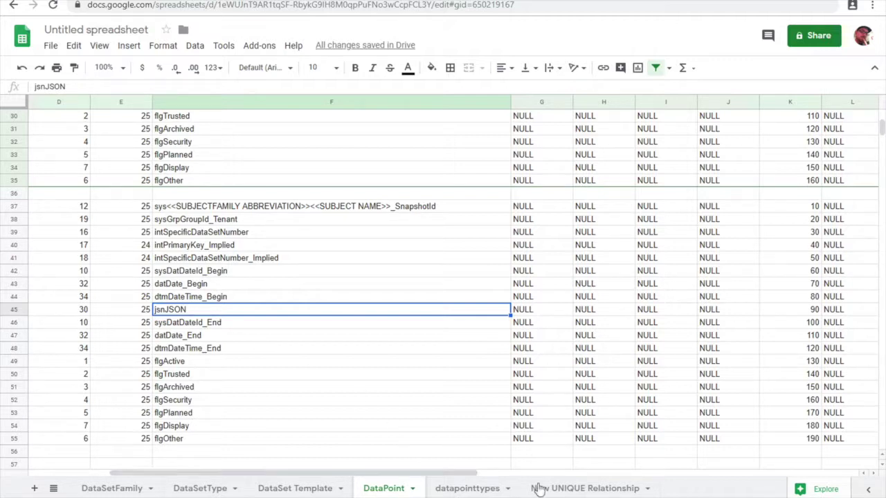
Examine the New UNIQUE Relationship sheet, comparing the existing row 1 with rows 4 and 5 and their column G values
left_click(563, 489)
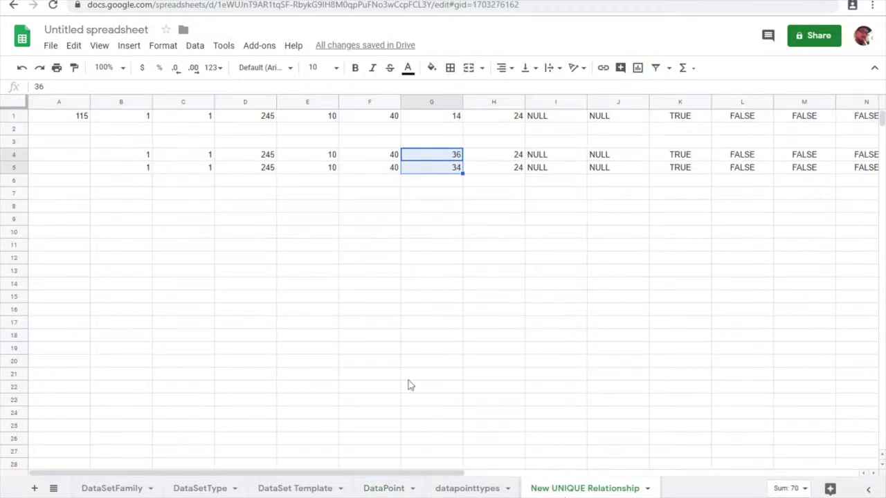
left_click_drag(57, 122, 450, 118)
left_click(300, 123)
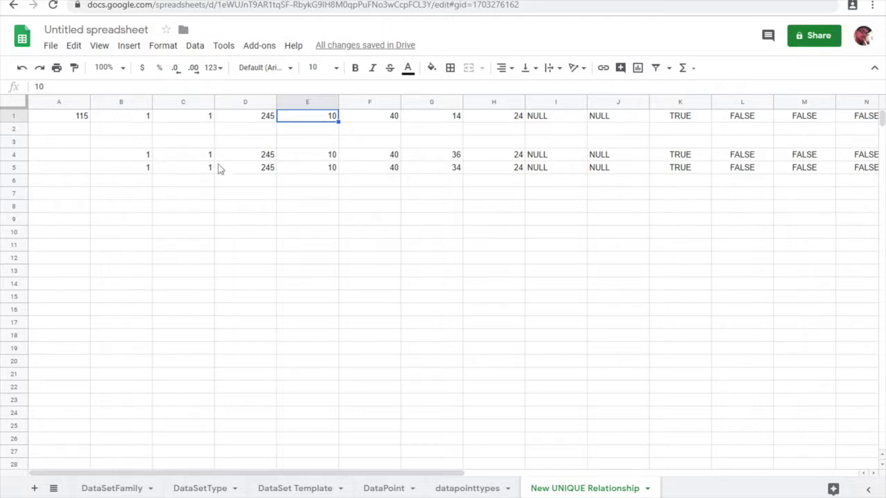
left_click(15, 115)
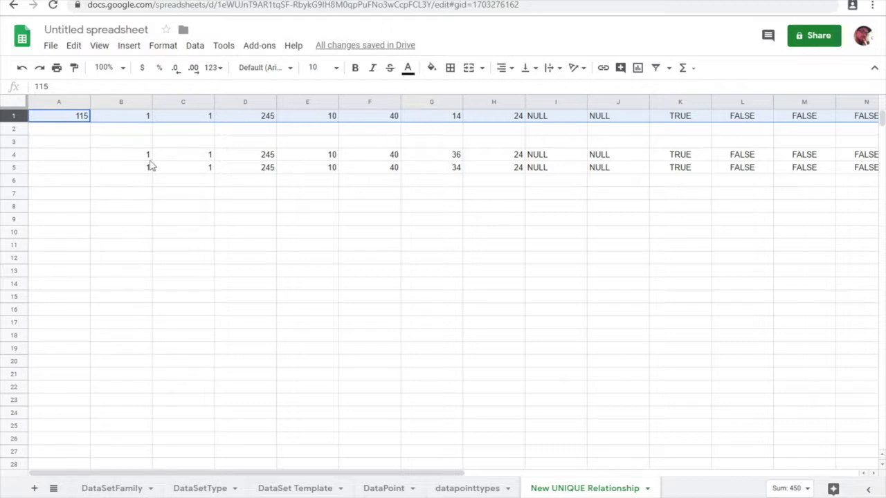
left_click(435, 157)
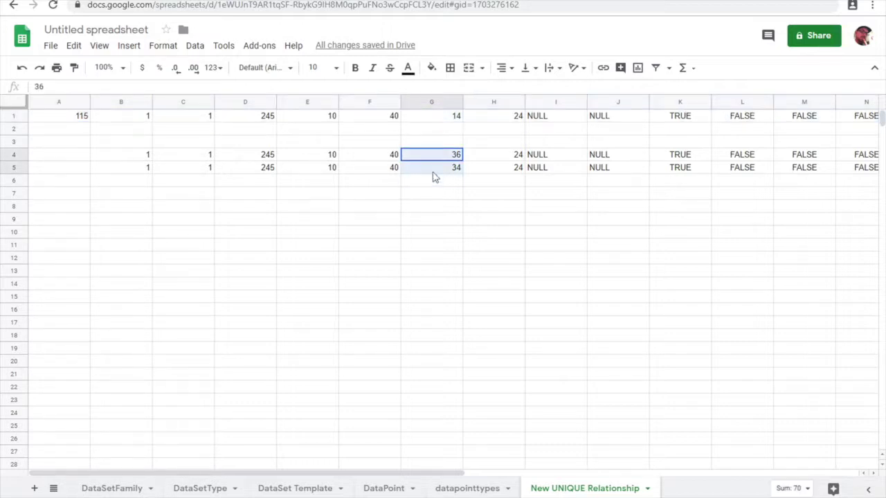
left_click(432, 170, "shift")
left_click(443, 159)
left_click(438, 171)
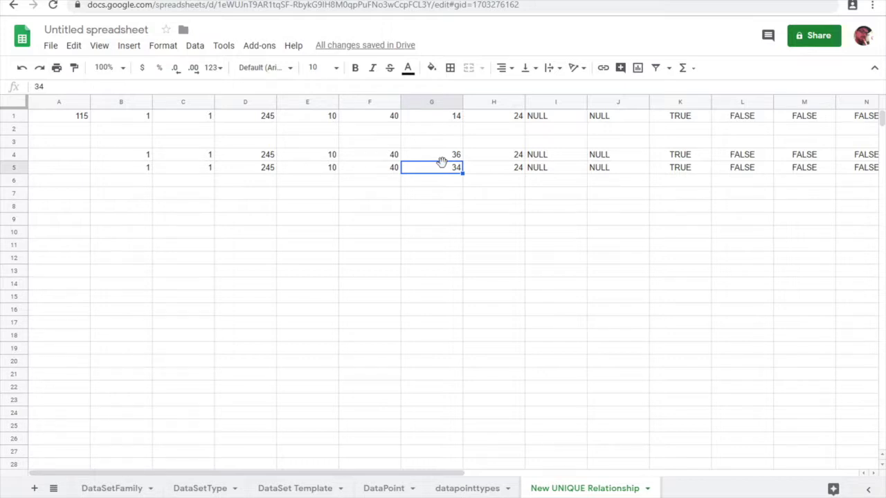
left_click_drag(429, 159, 429, 171)
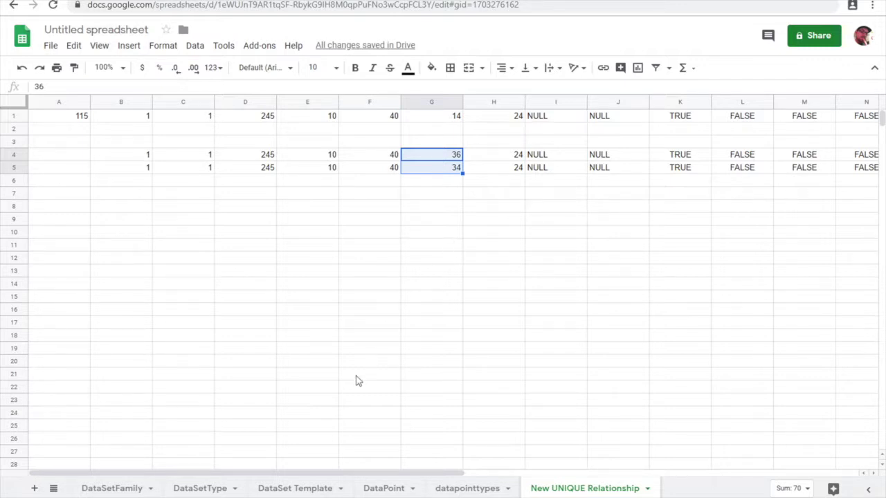
Switch to SQL Server Management Studio, collapse dbSystemMain and view the columns of dbo.tblRefSubject_History in the dbSystemHistory database
mouse_move(332, 496)
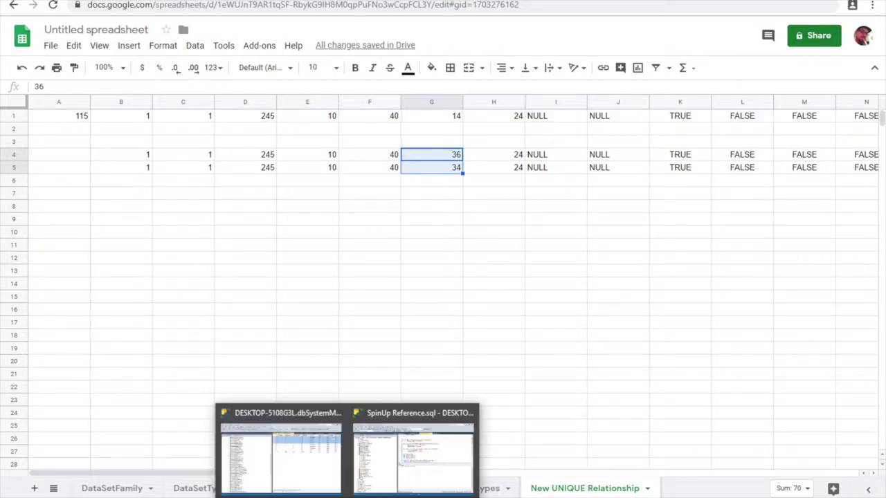
left_click(313, 476)
scroll(144, 216, "up", 10)
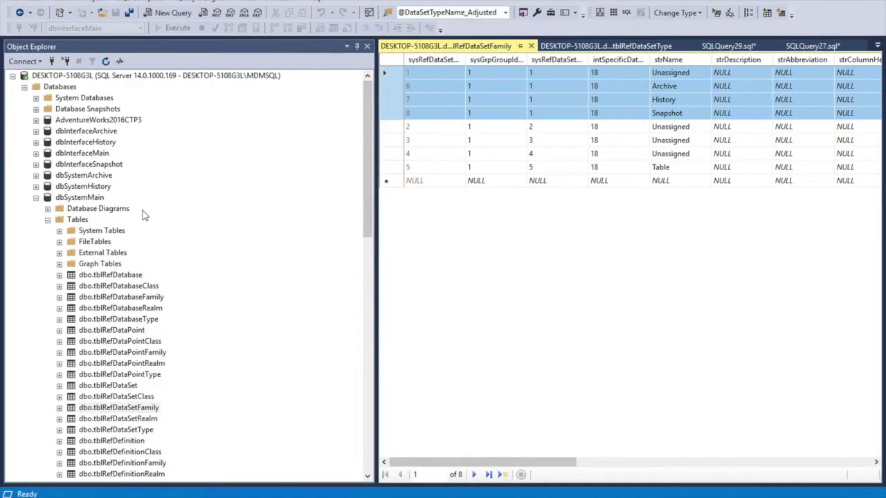
left_click(36, 197)
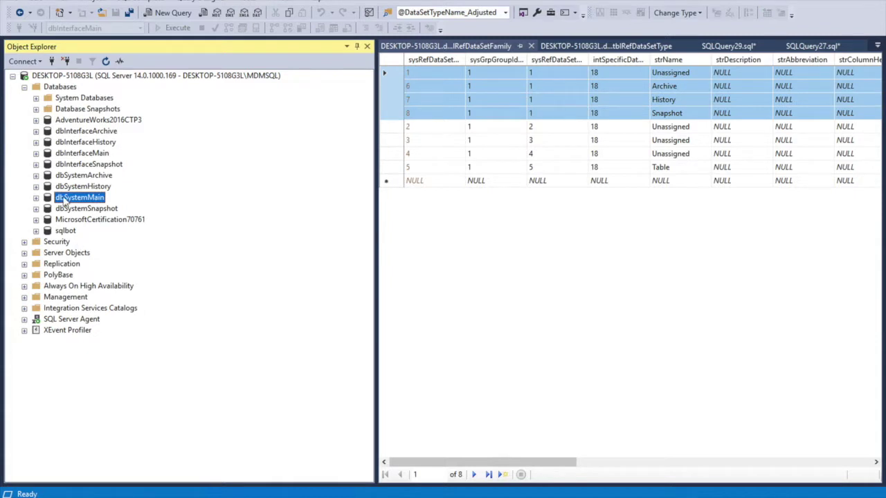
left_click(37, 186)
left_click(59, 241)
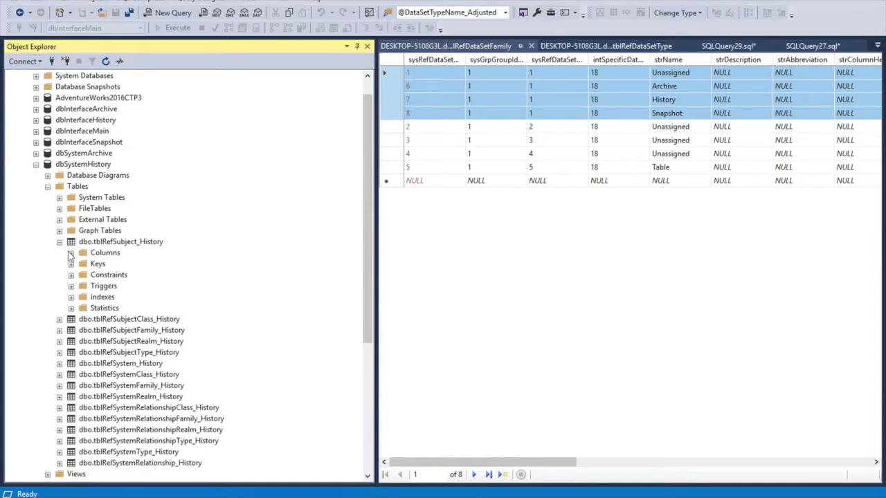
left_click(71, 253)
scroll(168, 242, "down", 1)
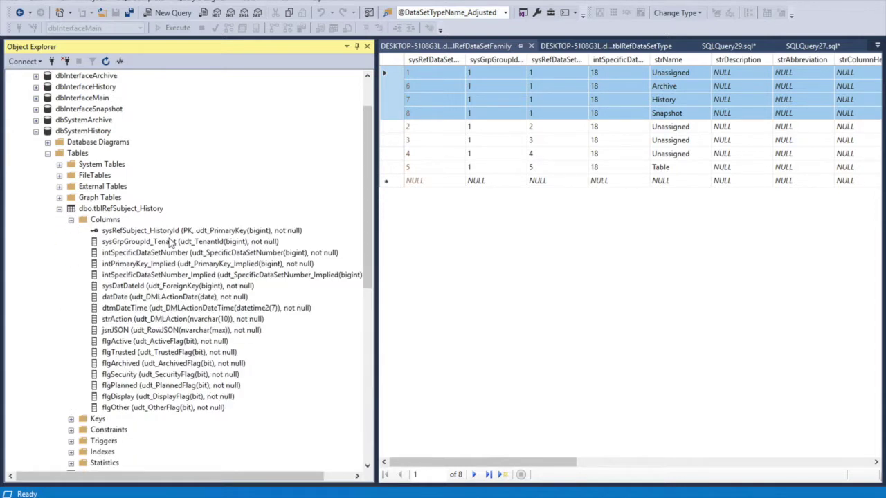